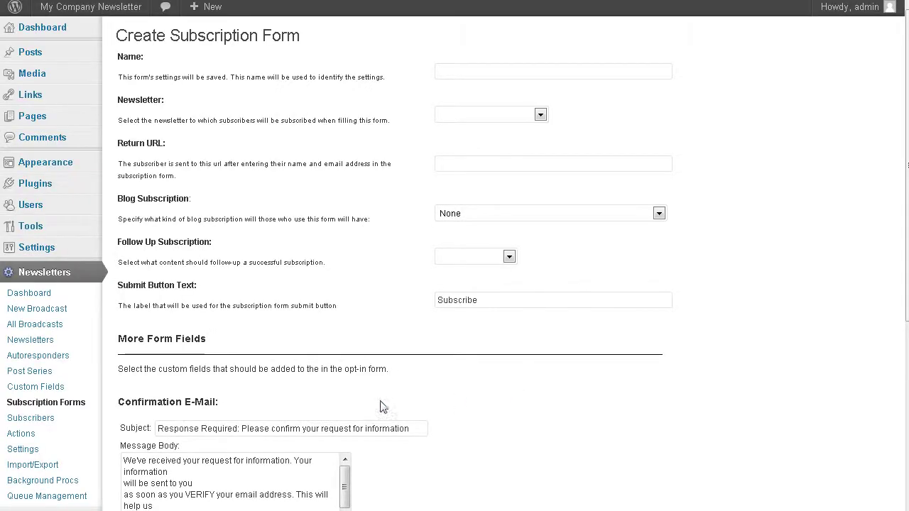
# Step: Name the subscription form "kist leads" and assign it to the List Building Newsletter
pyautogui.click(563, 66)
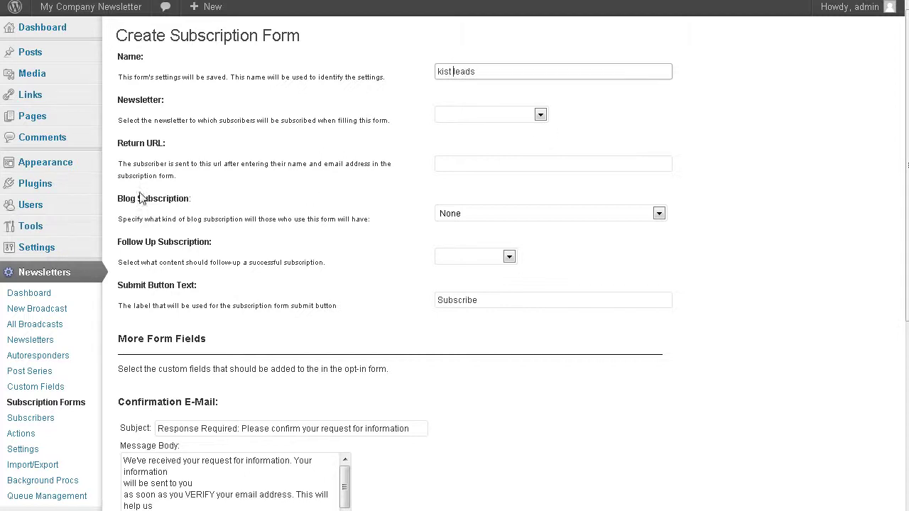
pyautogui.click(537, 116)
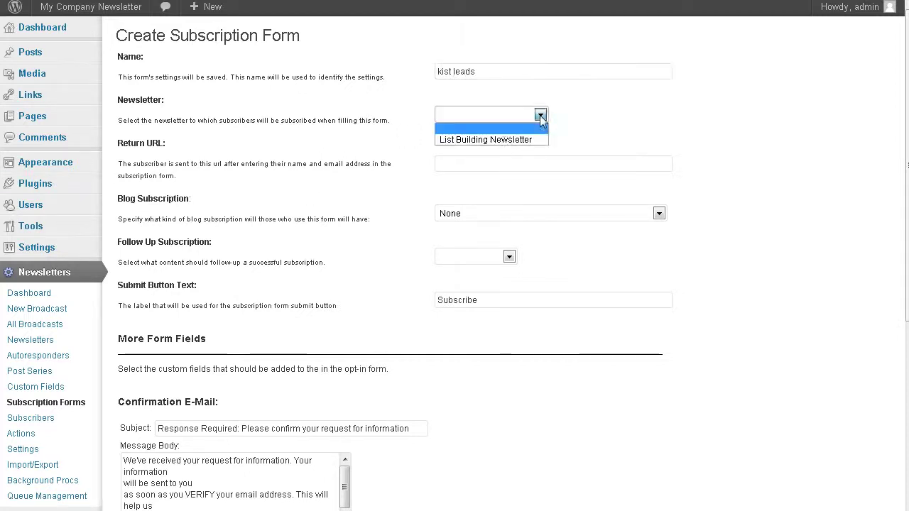
pyautogui.click(498, 139)
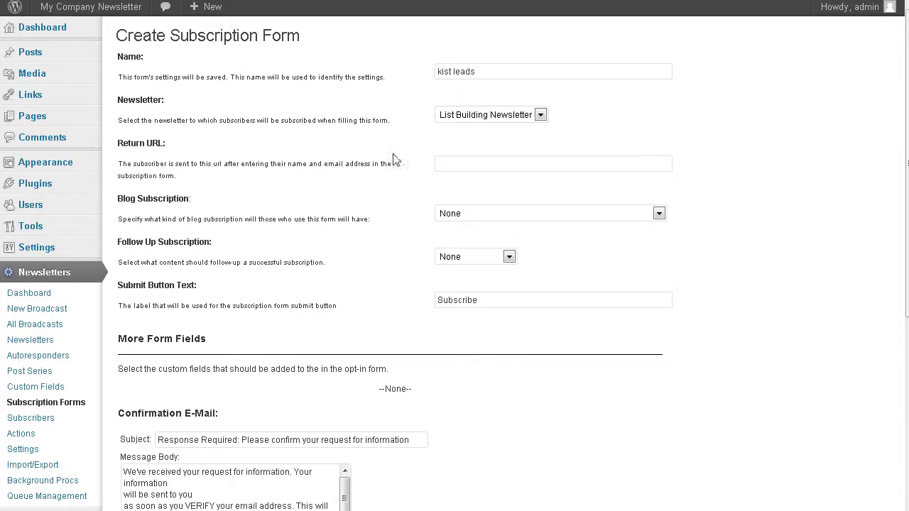
pyautogui.click(468, 167)
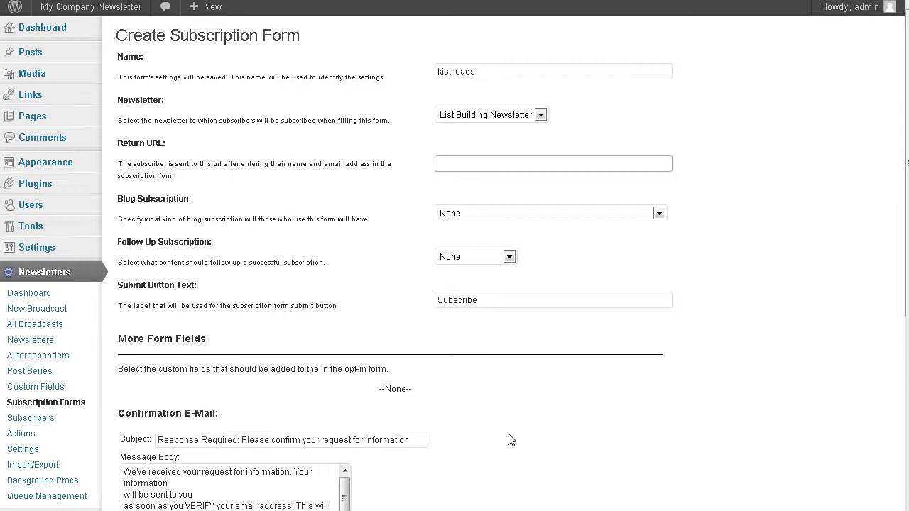
pyautogui.write('http://thebestinfoon.info/autoresponder')
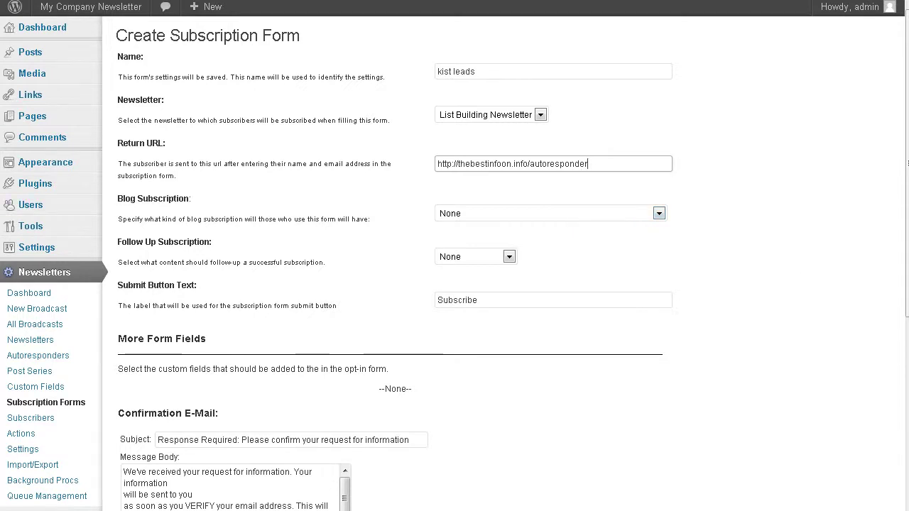
pyautogui.moveTo(21, 189)
pyautogui.click(658, 214)
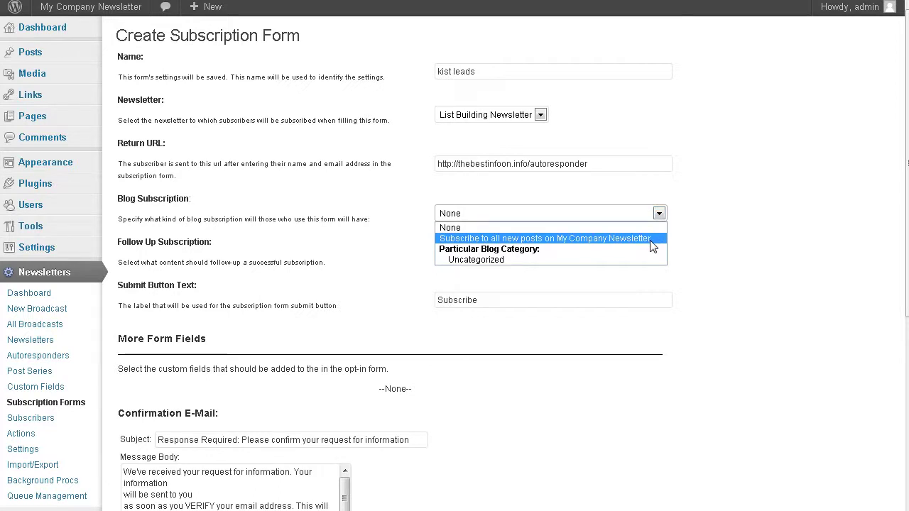
pyautogui.click(734, 190)
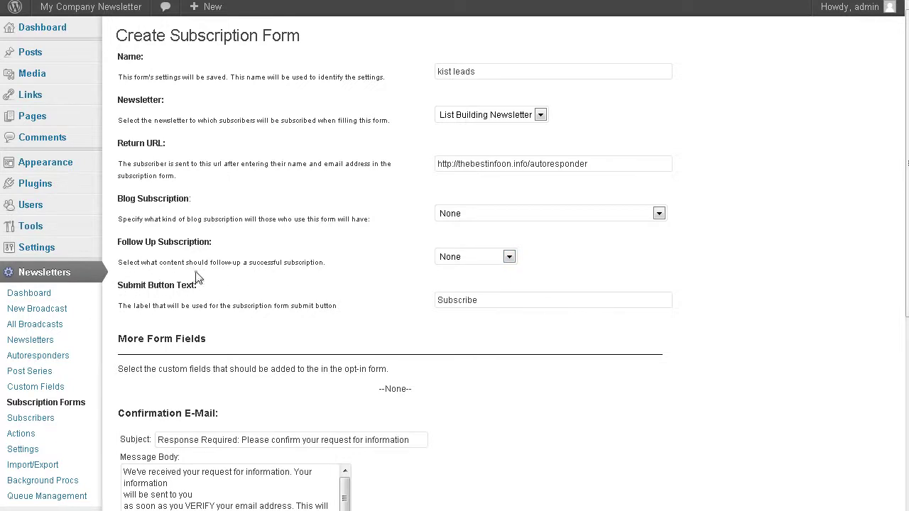
# Step: Set the follow-up subscription to the Lead List autoresponder and correct the form's name to "list leads"
pyautogui.click(509, 258)
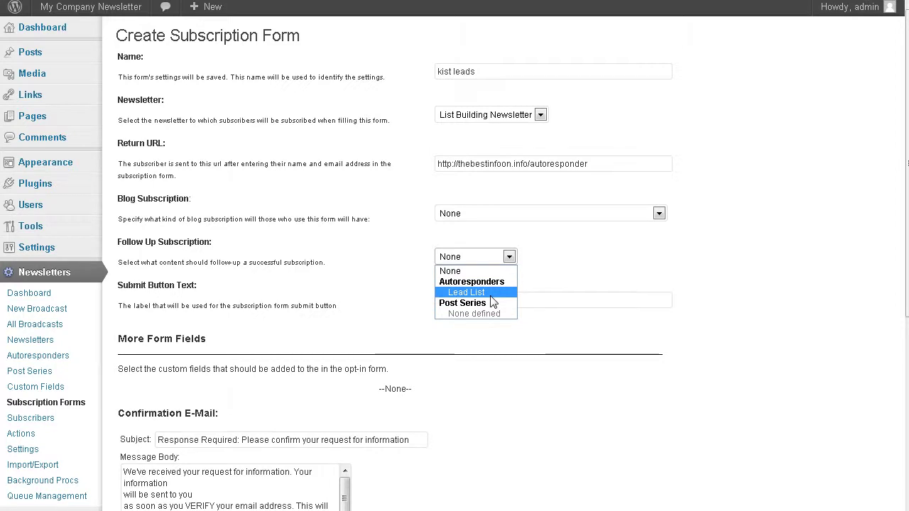
pyautogui.click(469, 293)
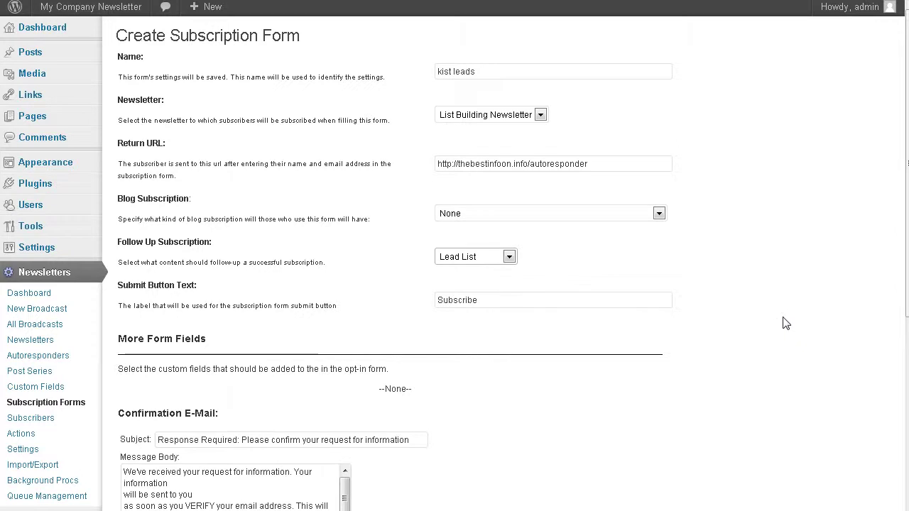
pyautogui.click(439, 72)
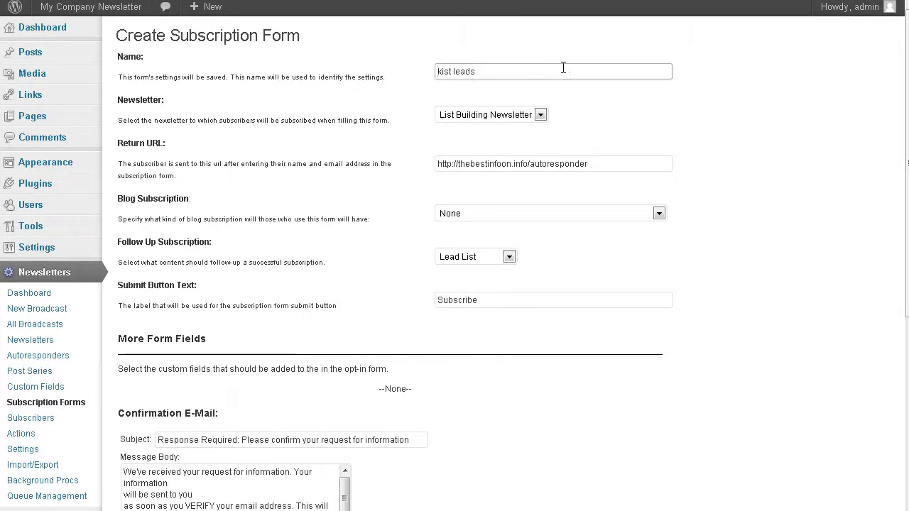
pyautogui.press('Delete')
pyautogui.write('l')
# Step: Review the default confirmation and welcome e-mail texts, and create the subscription form with its code
pyautogui.scroll(-4, 615, 281)
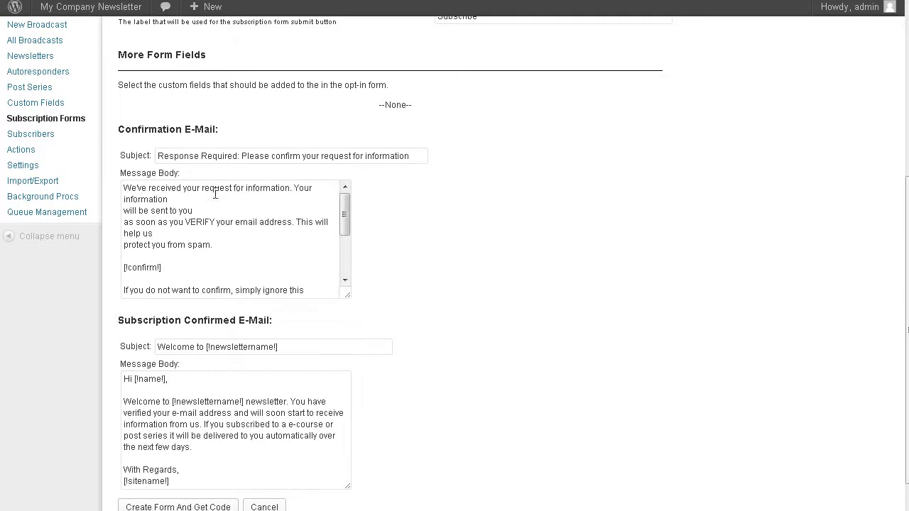
pyautogui.scroll(-3, 282, 214)
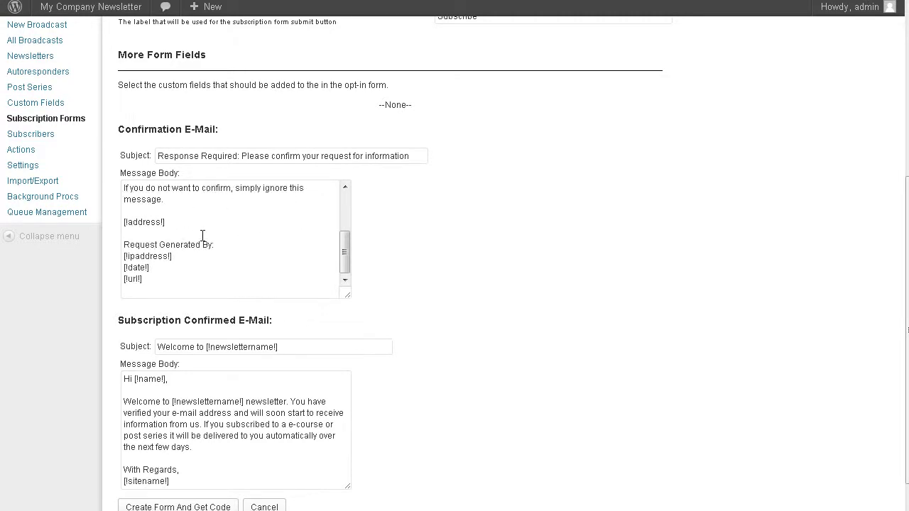
pyautogui.scroll(-1, 608, 328)
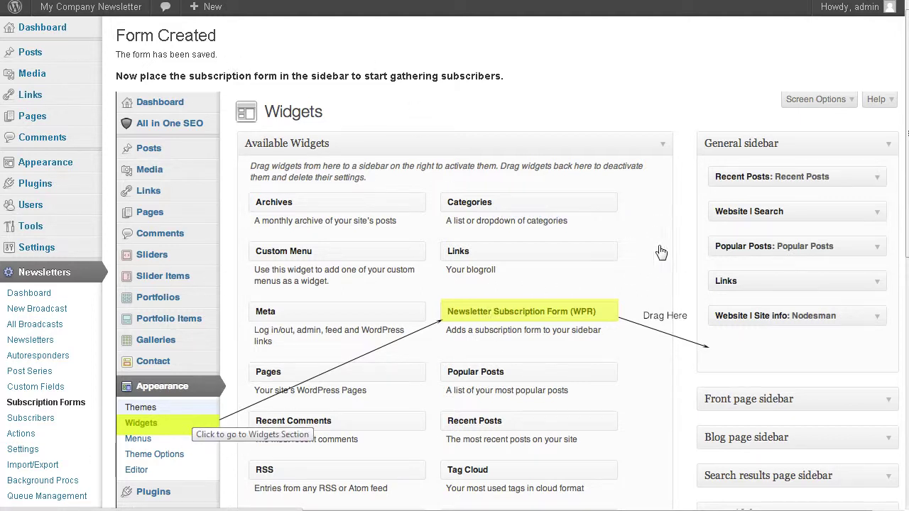
# Step: Copy the complete generated HTML form code of the new subscription form
pyautogui.scroll(-6, 660, 252)
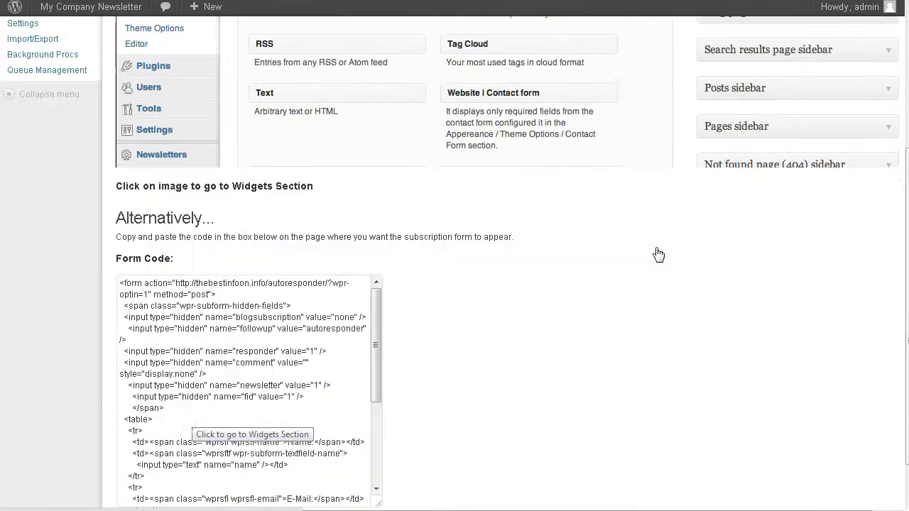
pyautogui.scroll(-1, 659, 254)
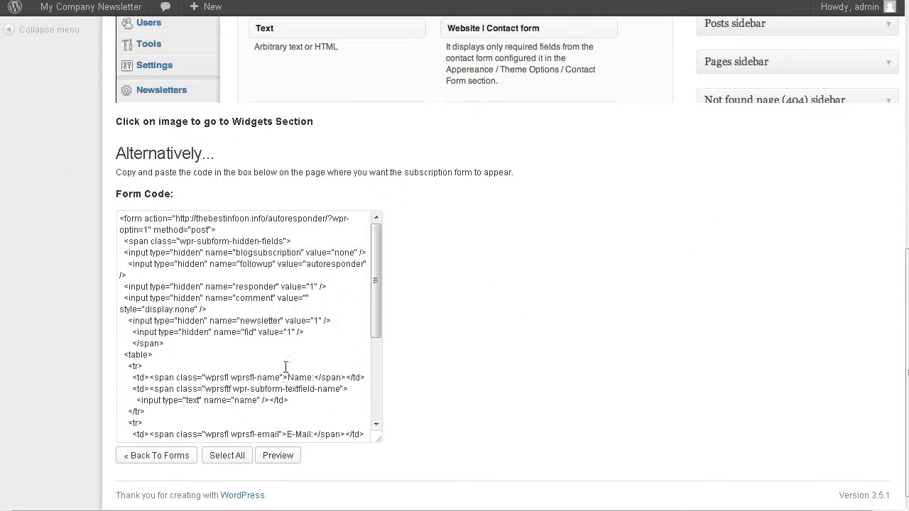
pyautogui.click(240, 462)
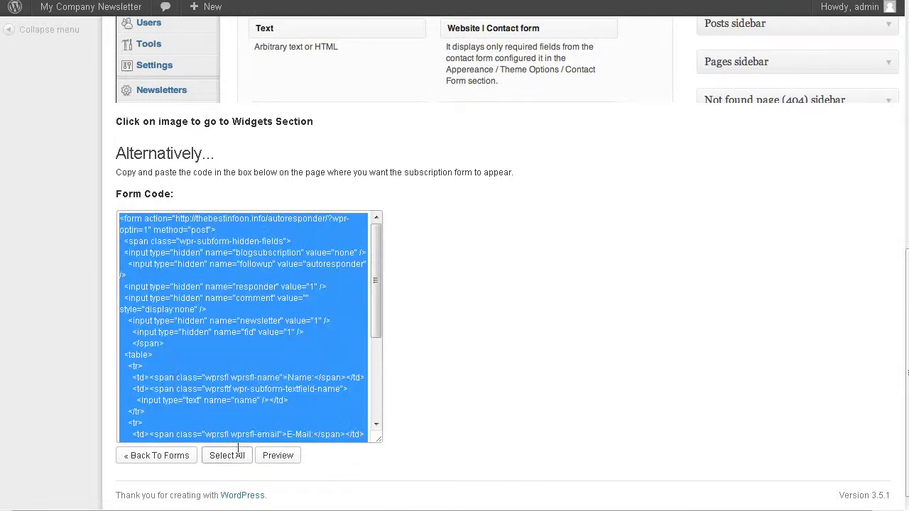
pyautogui.rightClick(207, 304)
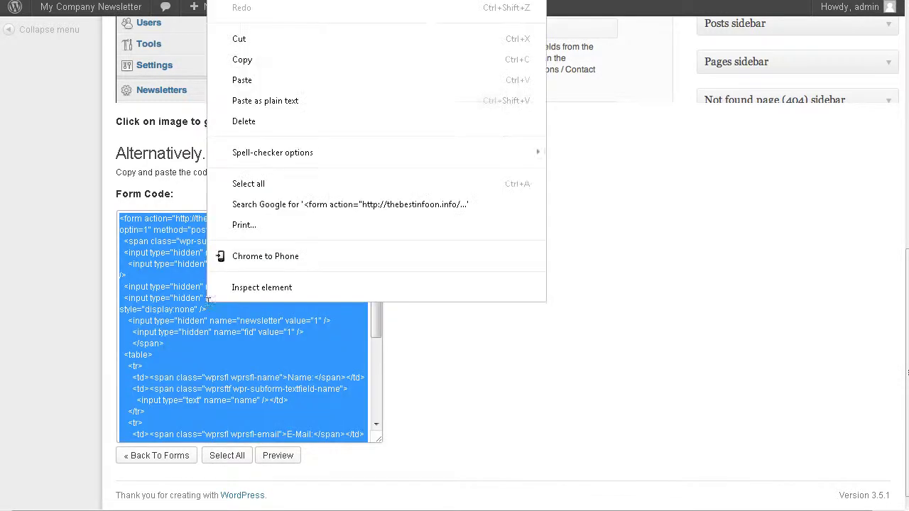
pyautogui.click(240, 61)
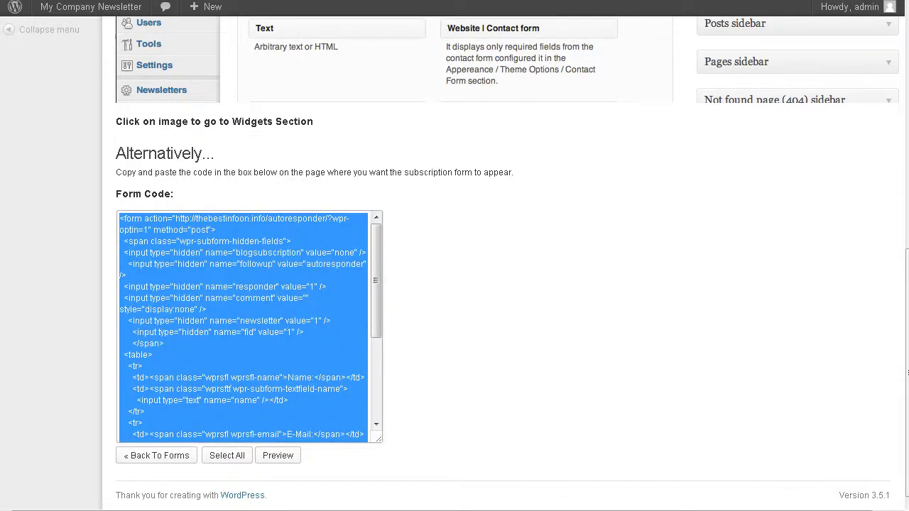
# Step: Preview the subscription form in its own window, and close the preview
pyautogui.click(282, 458)
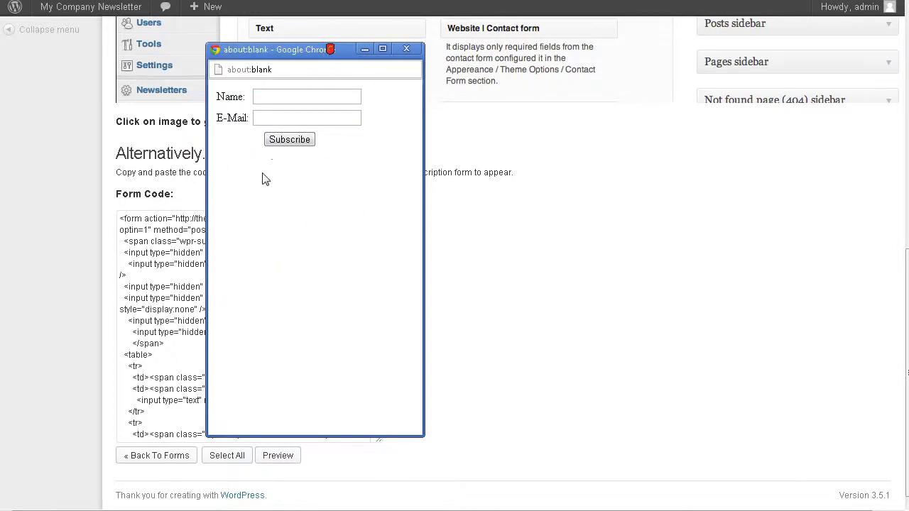
pyautogui.click(406, 50)
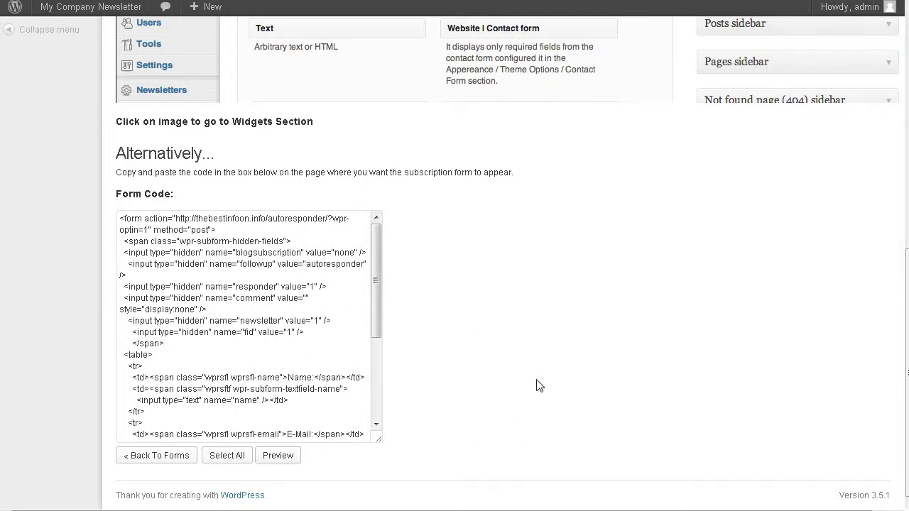
pyautogui.scroll(7, 529, 383)
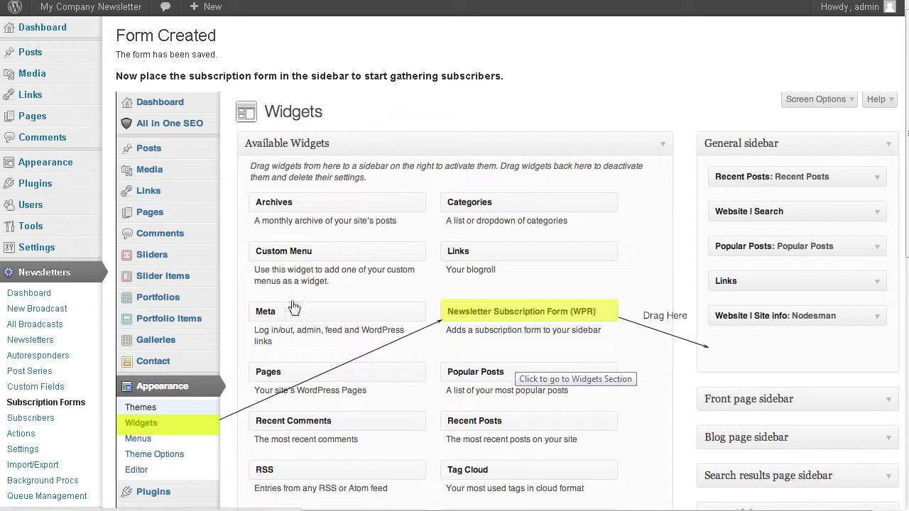
# Step: Paste the form code below the existing text in the HTML source of the "About my company name" page and update the page
pyautogui.moveTo(34, 118)
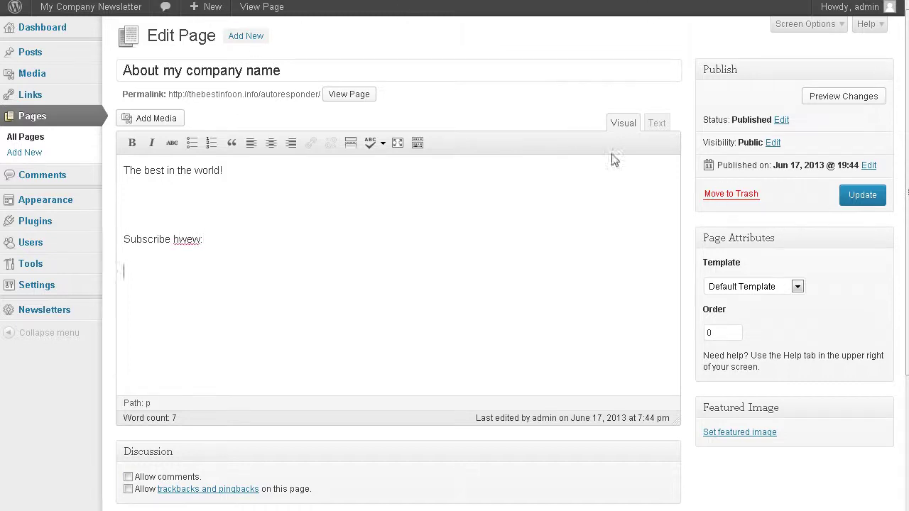
pyautogui.click(658, 124)
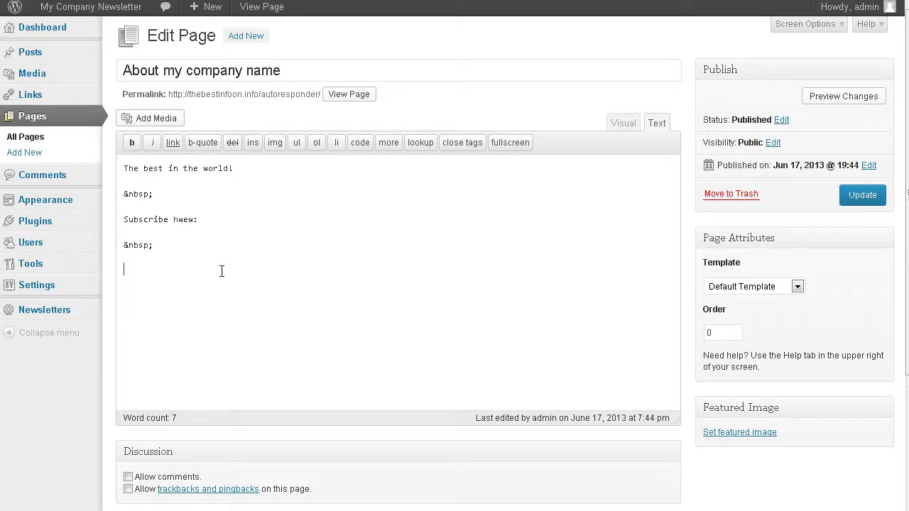
pyautogui.hotkey('ctrl', 'v')
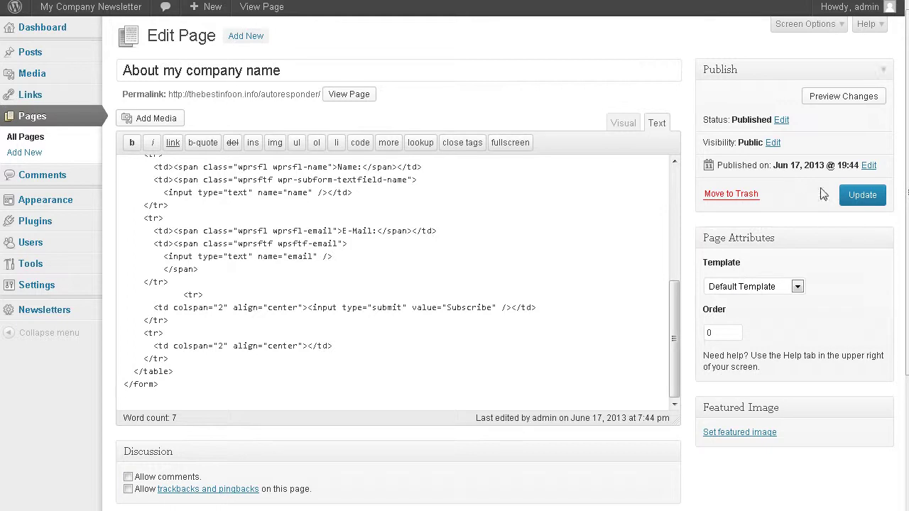
pyautogui.click(857, 196)
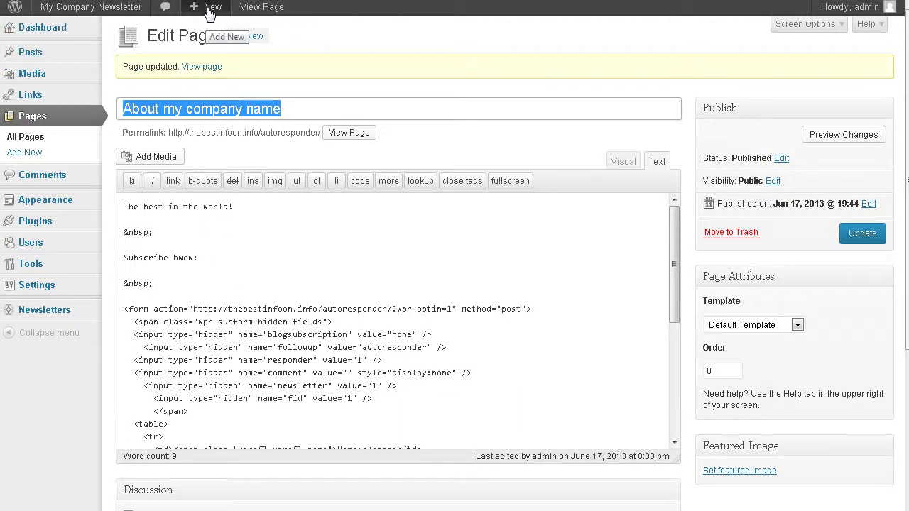
# Step: Open the published page and submit its subscription form with the subscriber's name and e-mail address
pyautogui.moveTo(105, 13)
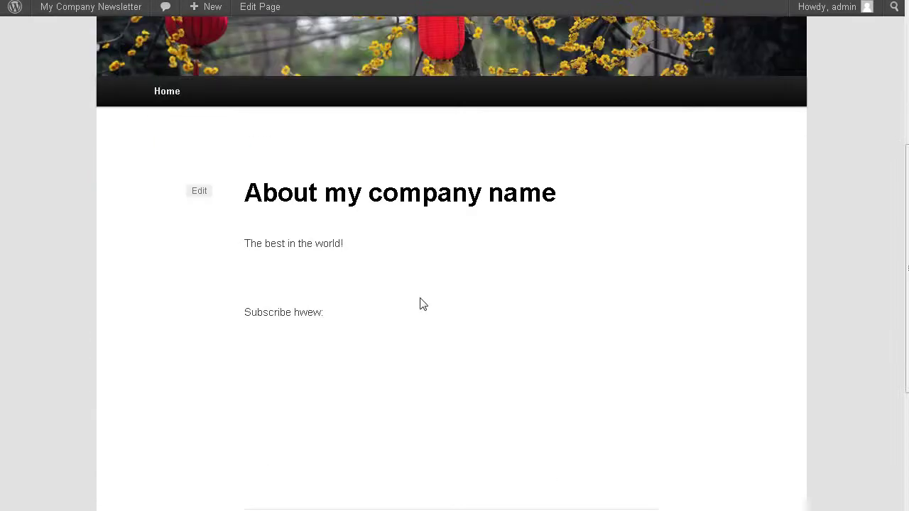
pyautogui.scroll(-3, 358, 313)
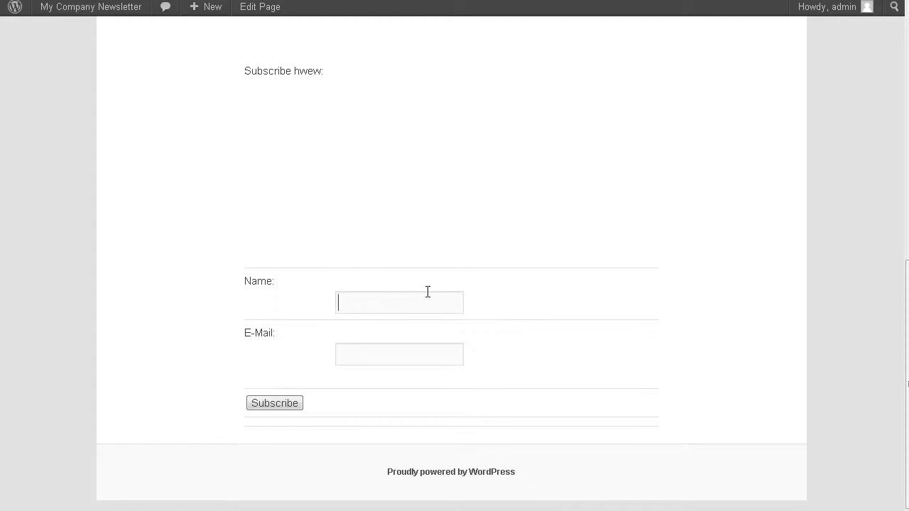
pyautogui.write('To')
pyautogui.write('G')
pyautogui.write('IM')
pyautogui.press('Down')
pyautogui.press('Return')
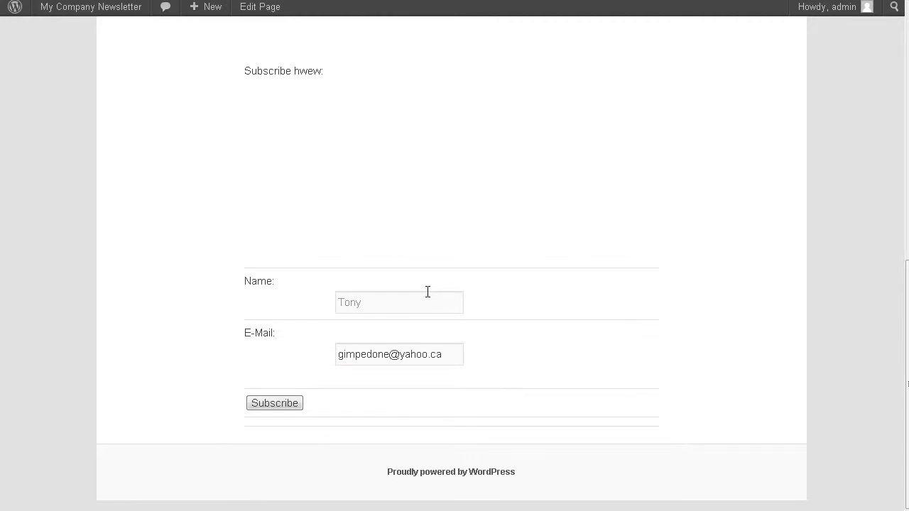
pyautogui.click(261, 404)
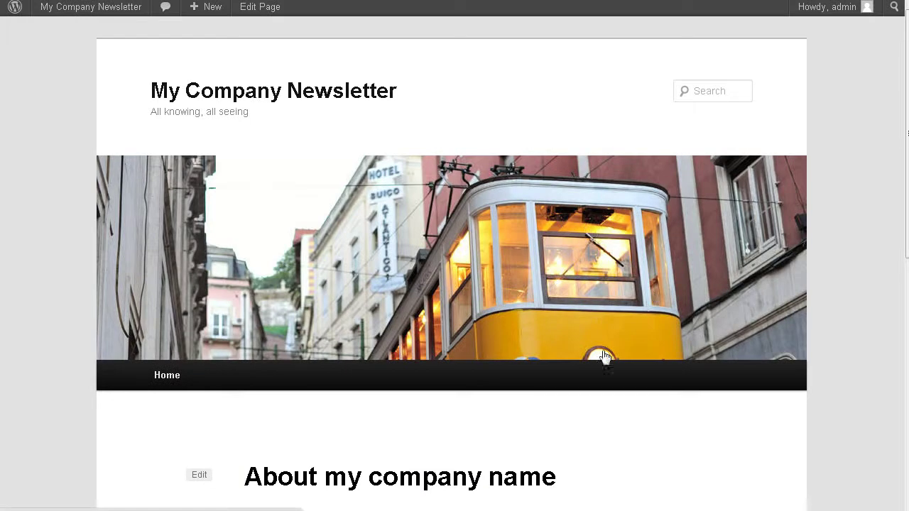
# Step: Check the page that the subscriber is returned to after submitting the form
pyautogui.scroll(-4, 369, 382)
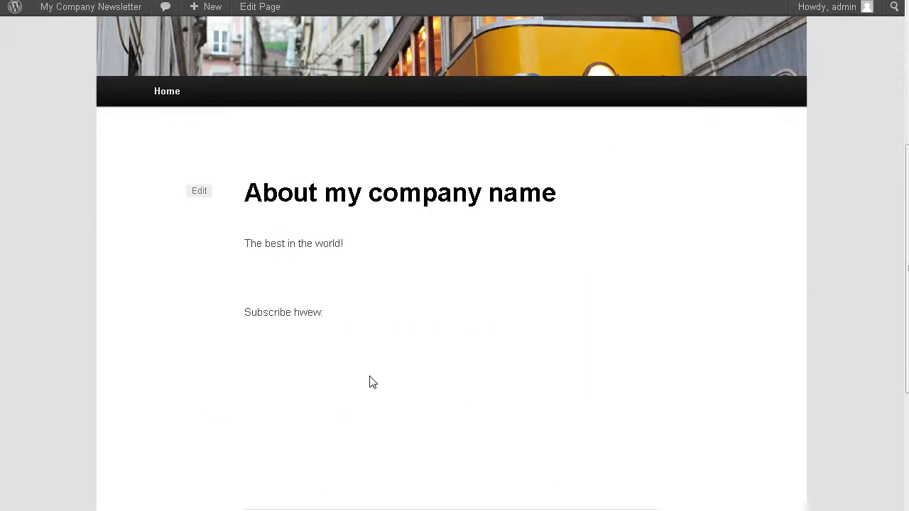
pyautogui.scroll(-2, 463, 286)
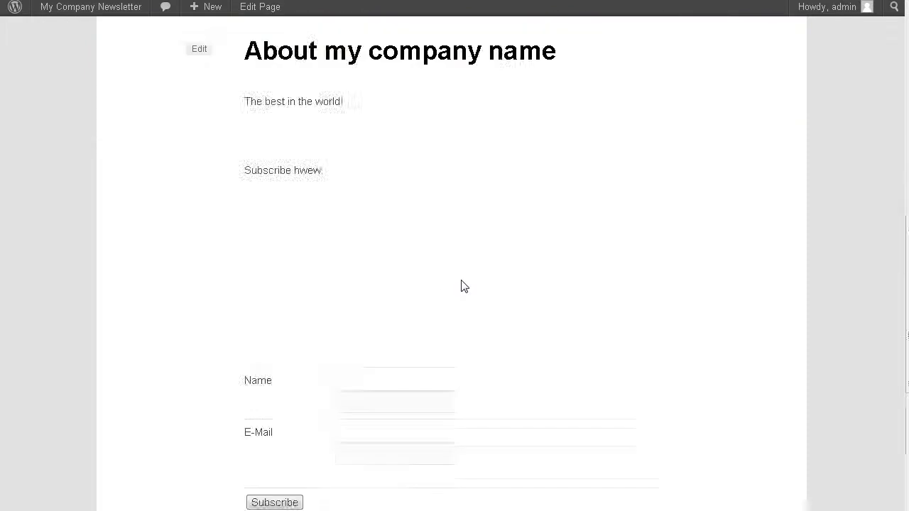
pyautogui.scroll(-2, 463, 286)
pyautogui.scroll(6, 460, 288)
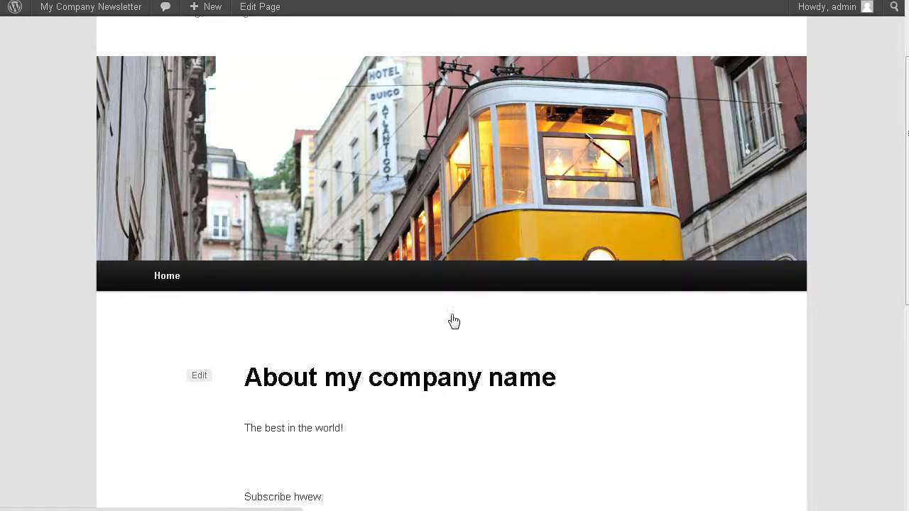
# Step: Switch to Yahoo Mail, open the "Response Required: Please confirm your request for information" e-mail, and refresh the inbox
pyautogui.scroll(2, 450, 353)
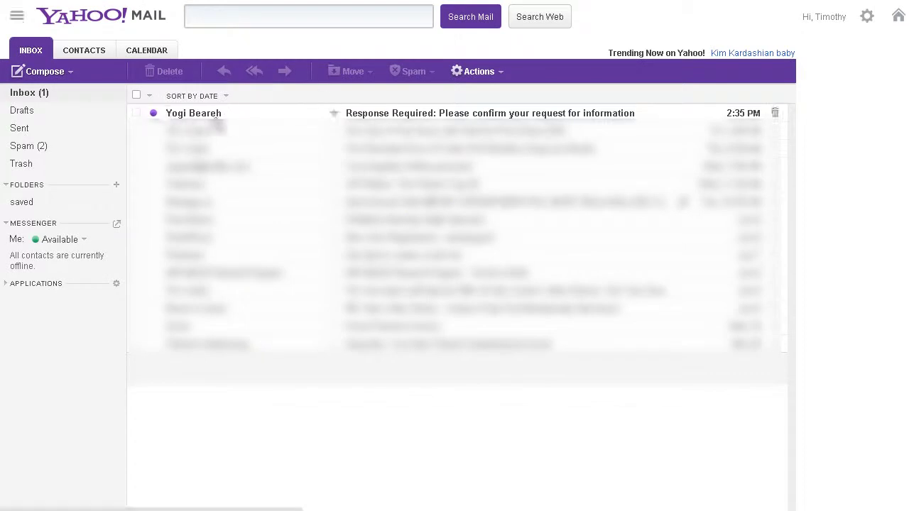
pyautogui.click(393, 120)
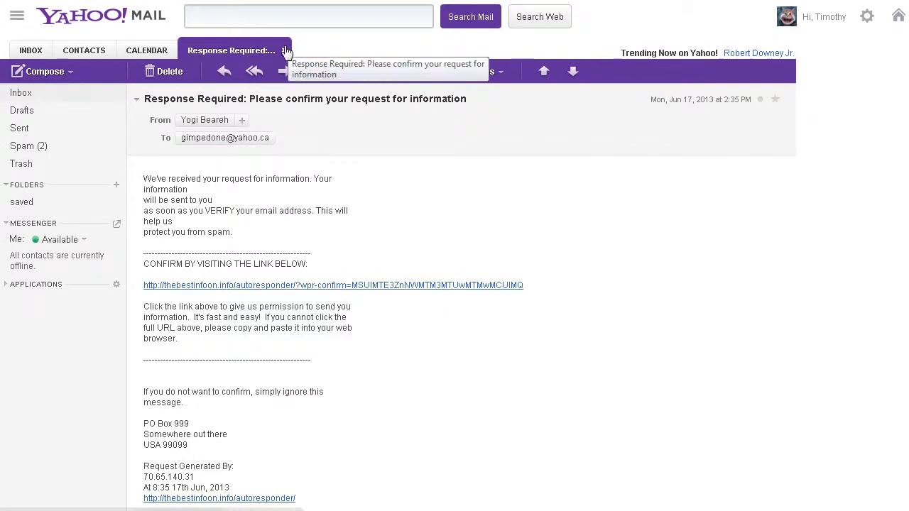
pyautogui.click(117, 96)
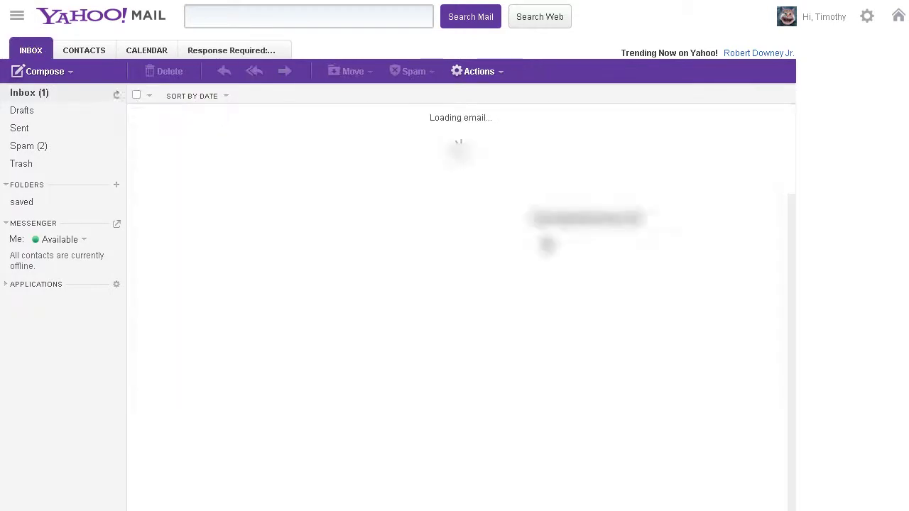
# Step: Open the message at the head of the Yahoo inbox, then switch to the WordPress newsletter dashboard and check the Background Processes page
pyautogui.click(364, 113)
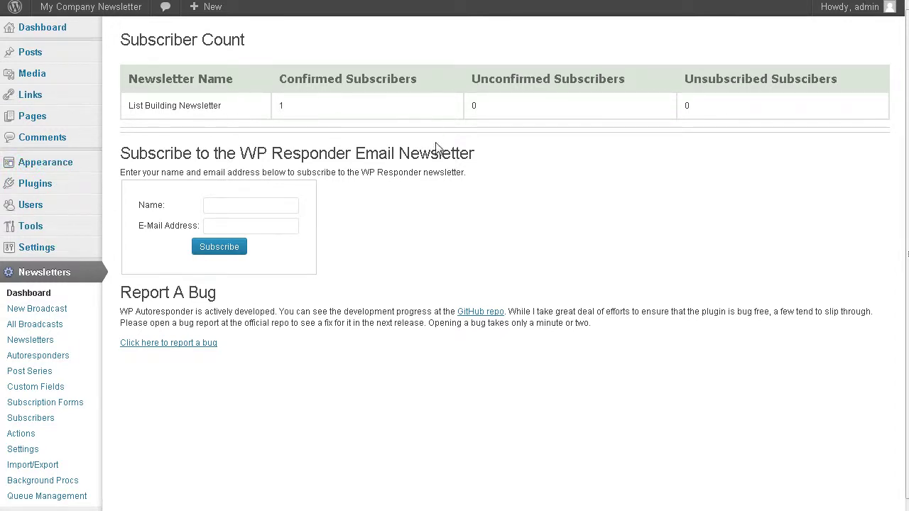
pyautogui.scroll(-1, 254, 351)
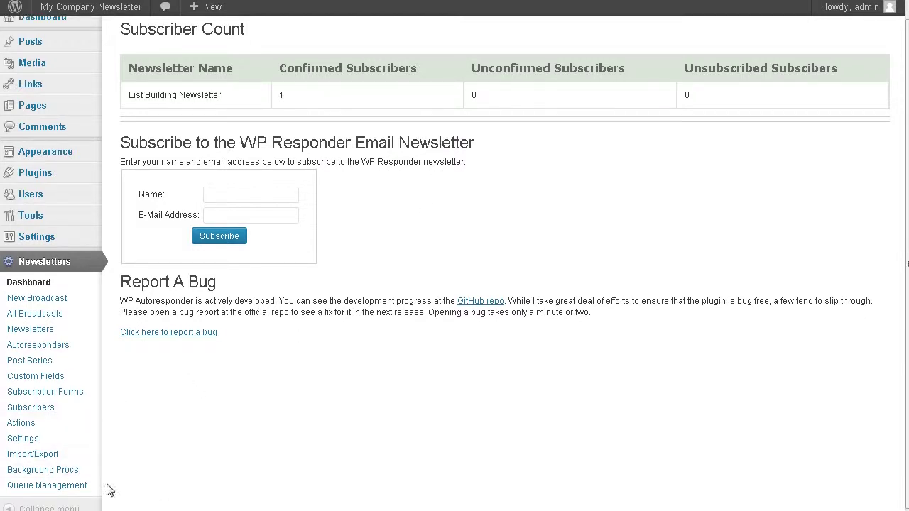
pyautogui.click(64, 471)
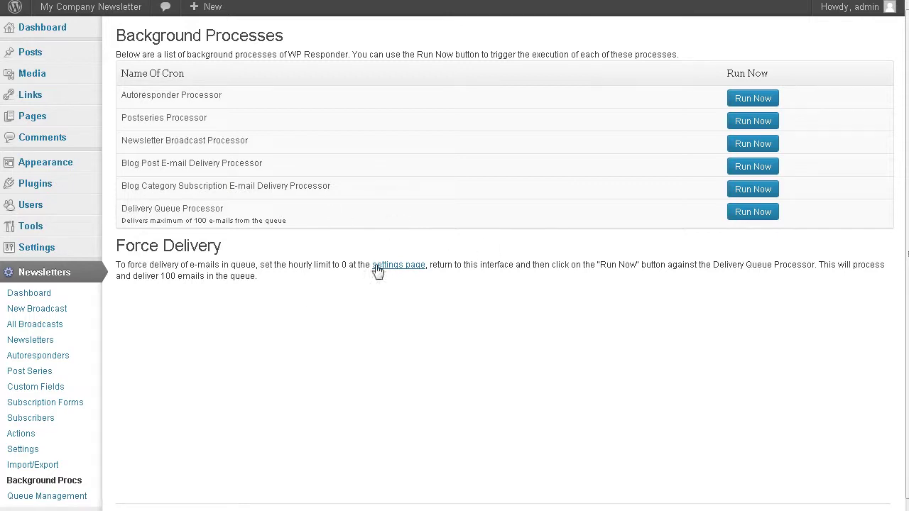
pyautogui.scroll(-1, 541, 222)
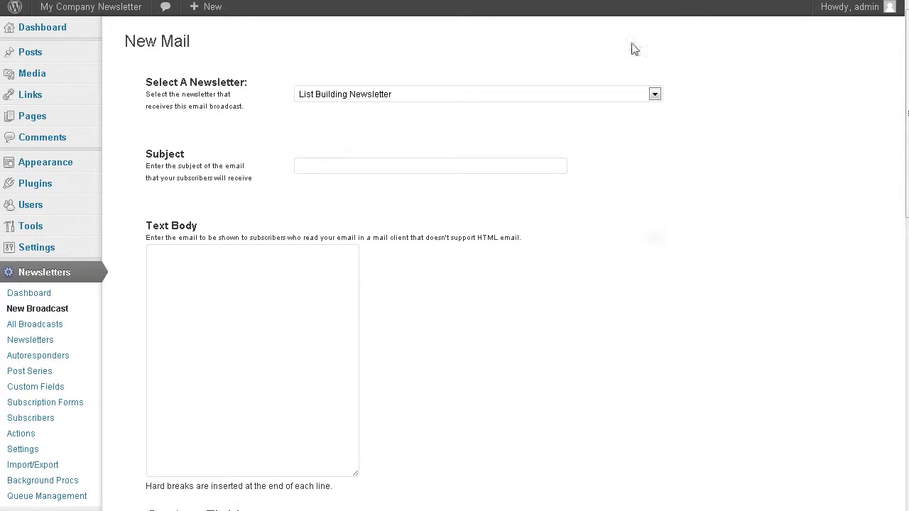
# Step: Examine the new broadcast form, including its newsletter choices, text body, custom fields, HTML body editor and send-time options
pyautogui.click(658, 94)
pyautogui.click(658, 94)
pyautogui.click(254, 283)
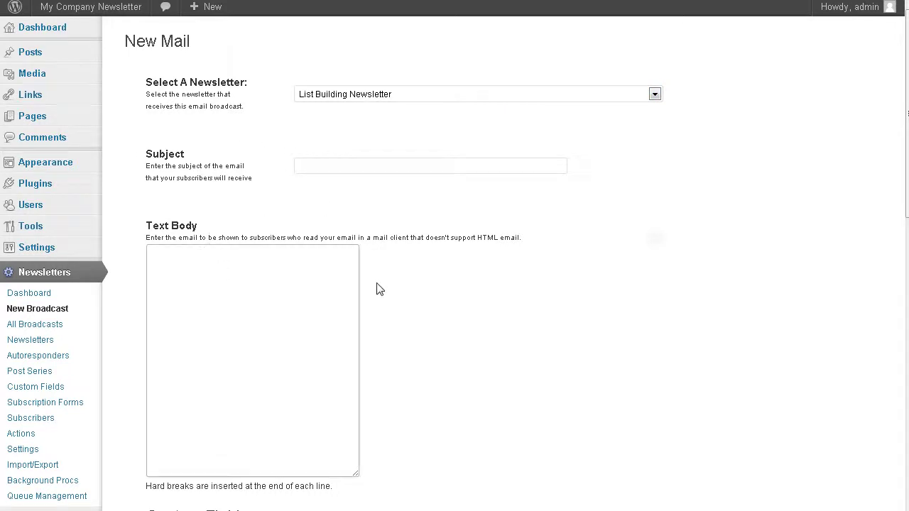
pyautogui.scroll(-4, 380, 289)
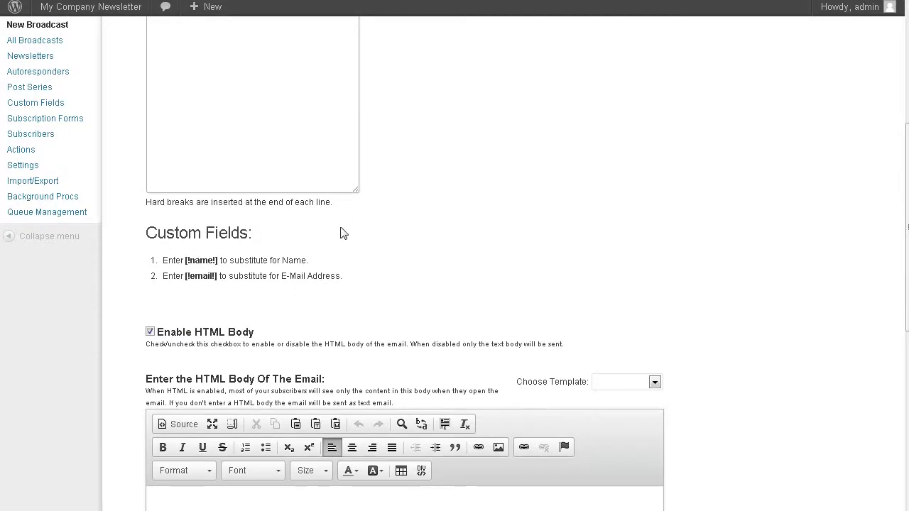
pyautogui.scroll(2, 343, 227)
pyautogui.scroll(-2, 343, 227)
pyautogui.scroll(-2, 419, 285)
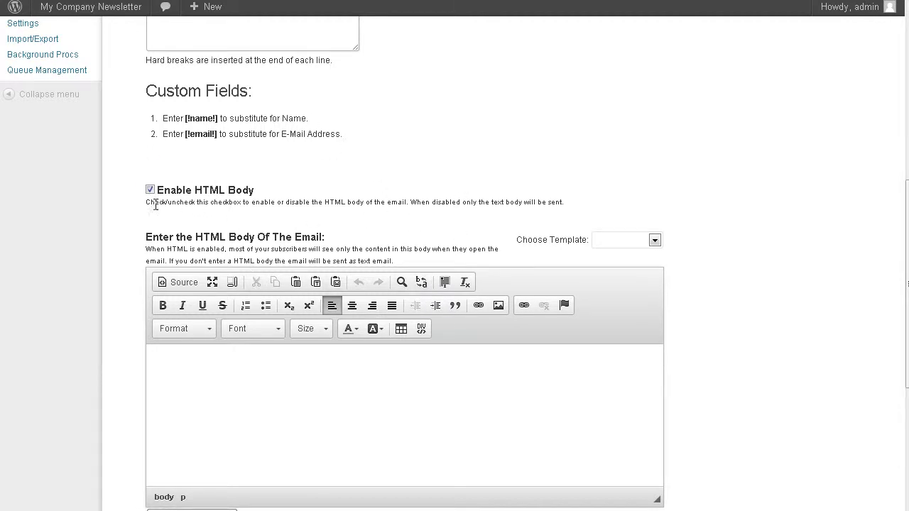
pyautogui.scroll(-4, 229, 298)
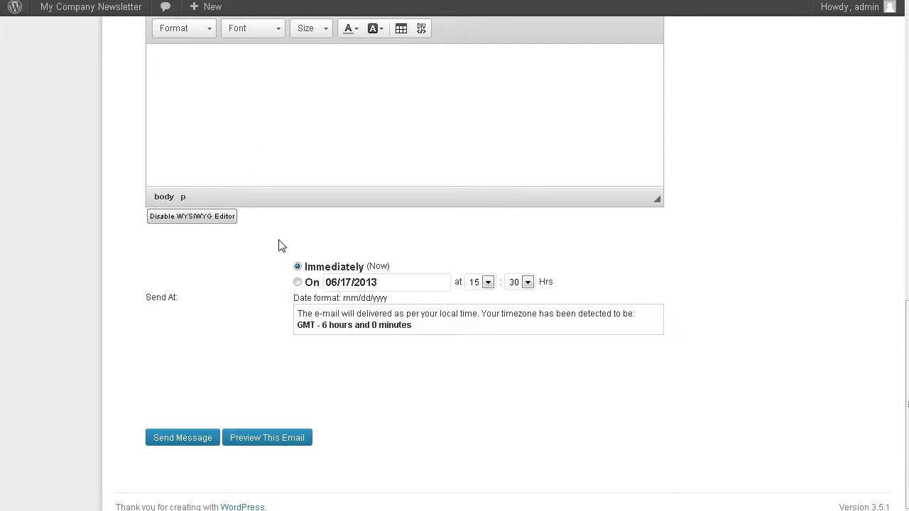
pyautogui.scroll(6, 199, 145)
pyautogui.scroll(4, 244, 165)
pyautogui.scroll(-2, 269, 231)
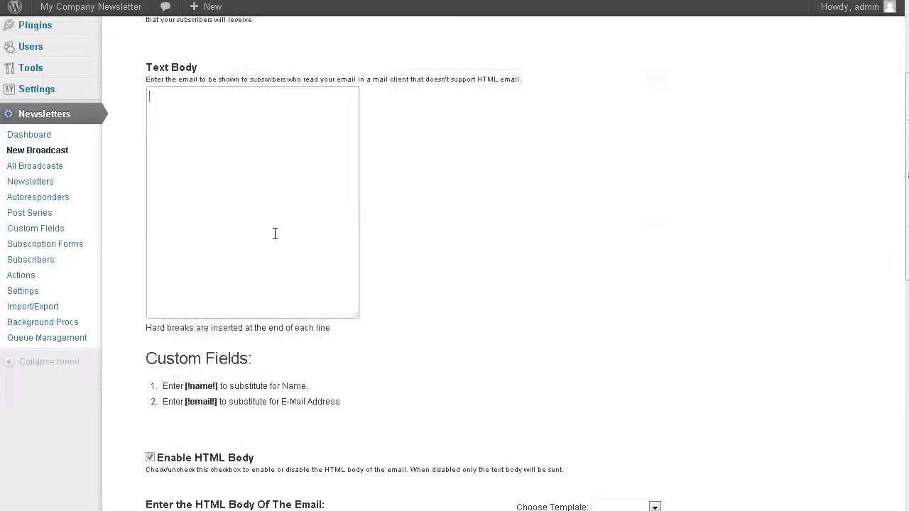
pyautogui.scroll(-4, 284, 222)
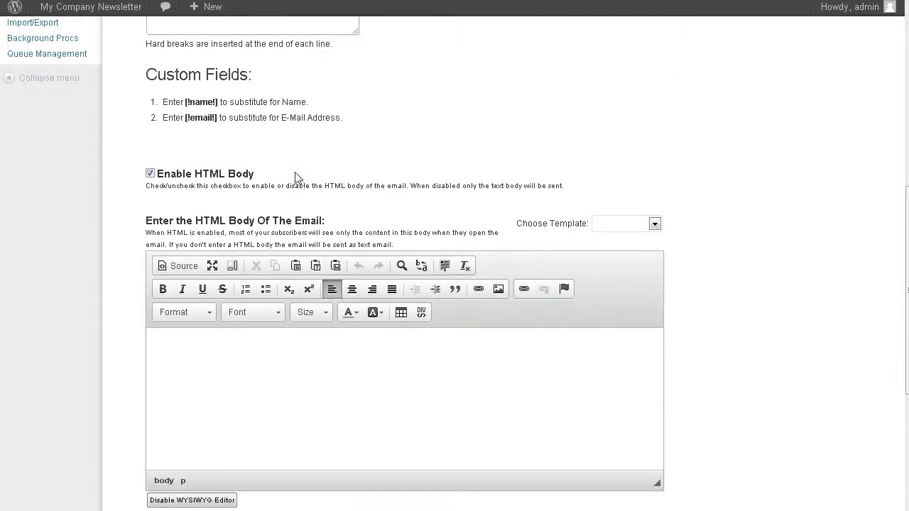
# Step: Disable the HTML body of the new broadcast and fill in the subject "Test broadcast" and the text body "Testing"
pyautogui.click(149, 173)
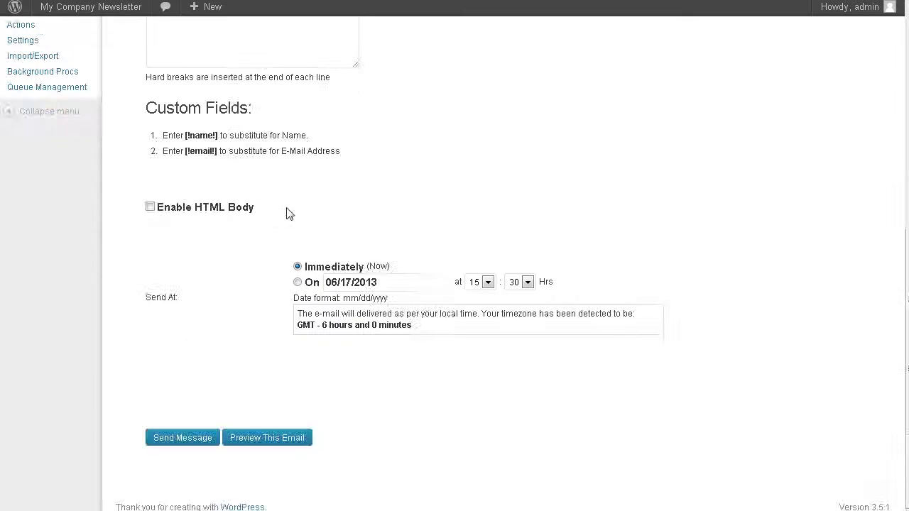
pyautogui.scroll(5, 347, 245)
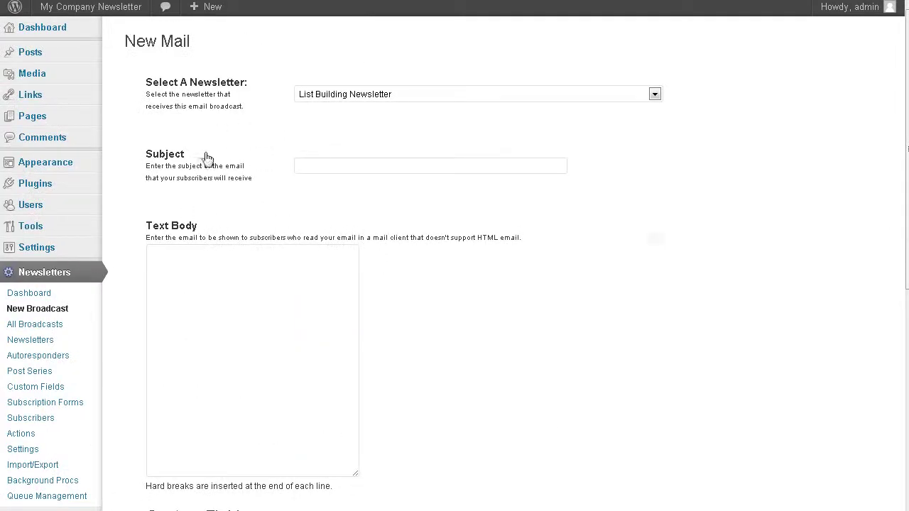
pyautogui.click(372, 172)
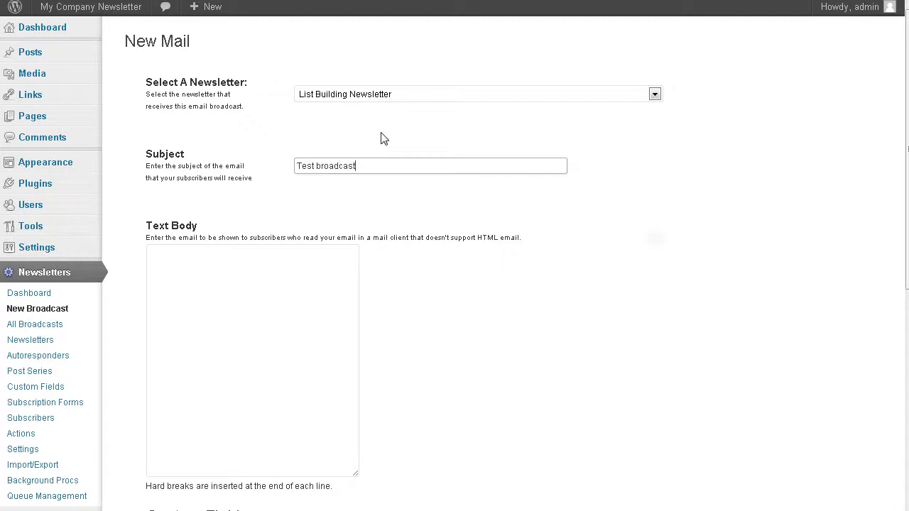
pyautogui.click(198, 278)
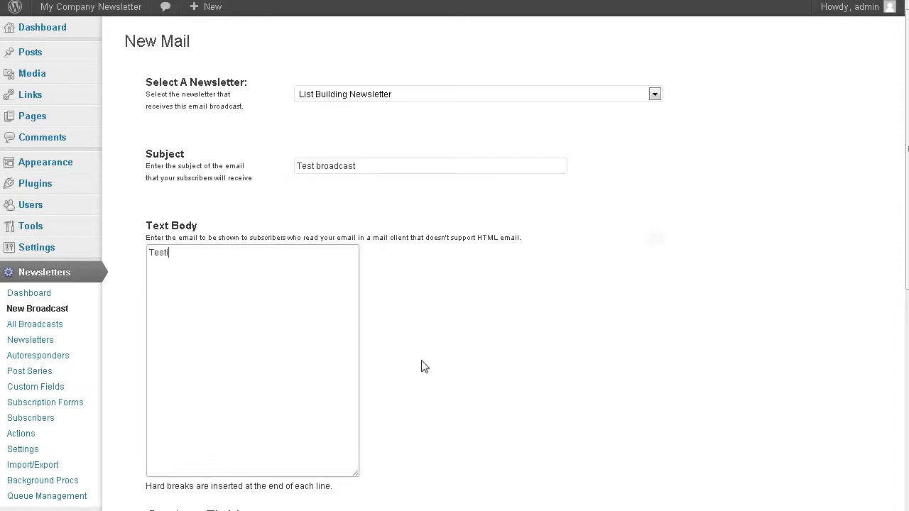
# Step: Try the scheduled-date sending option for the broadcast and return it to immediate sending
pyautogui.scroll(-4, 422, 369)
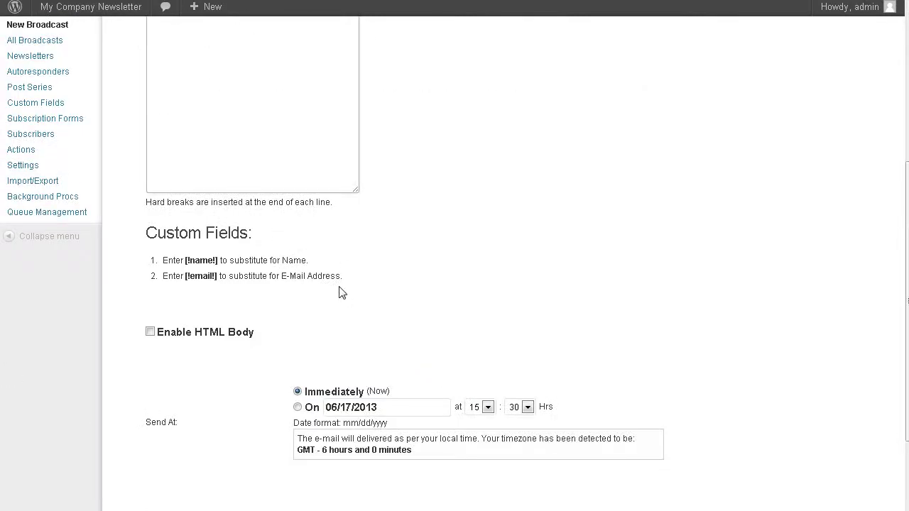
pyautogui.scroll(-2, 295, 277)
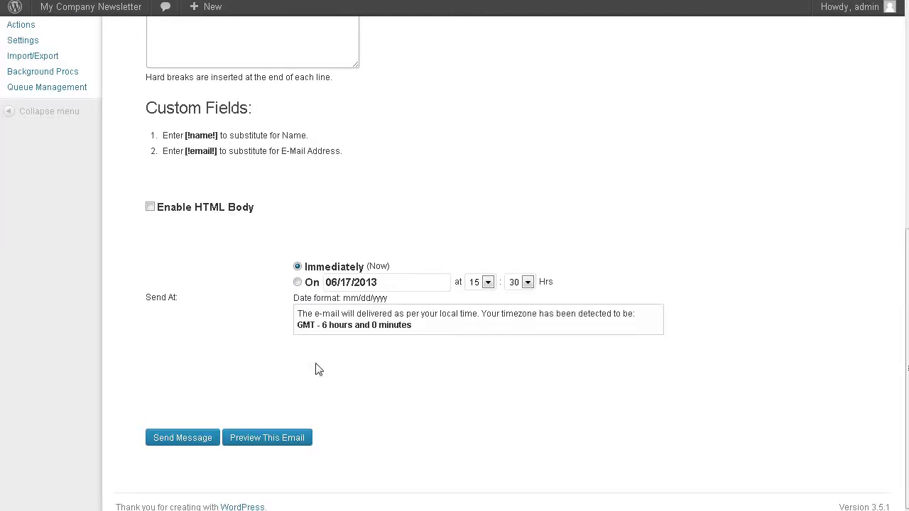
pyautogui.click(298, 283)
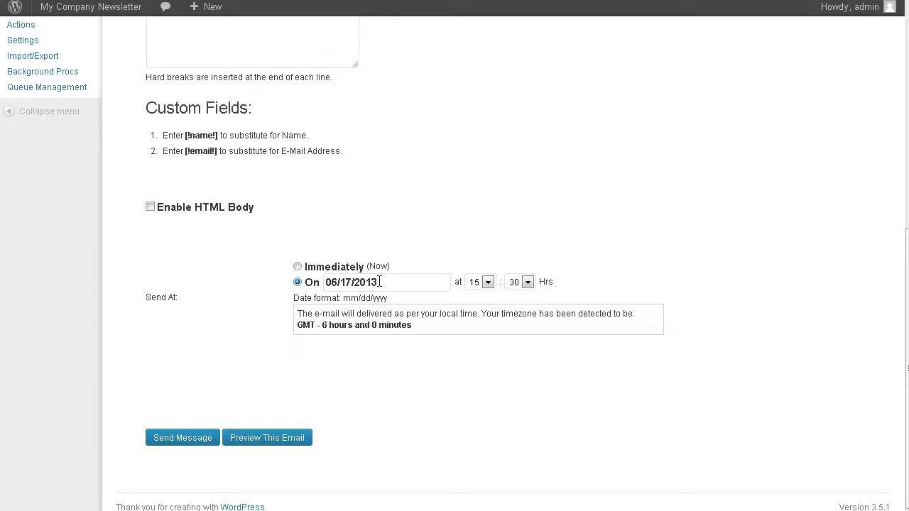
pyautogui.click(382, 281)
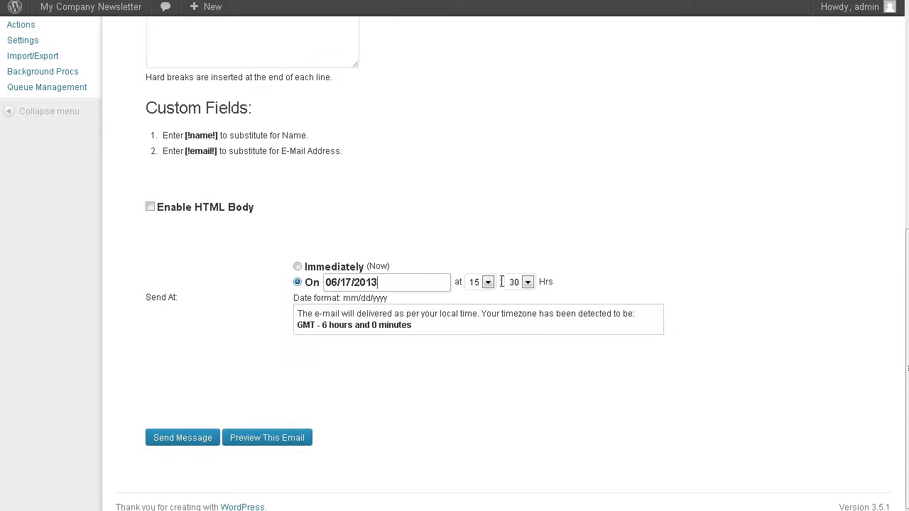
pyautogui.click(298, 266)
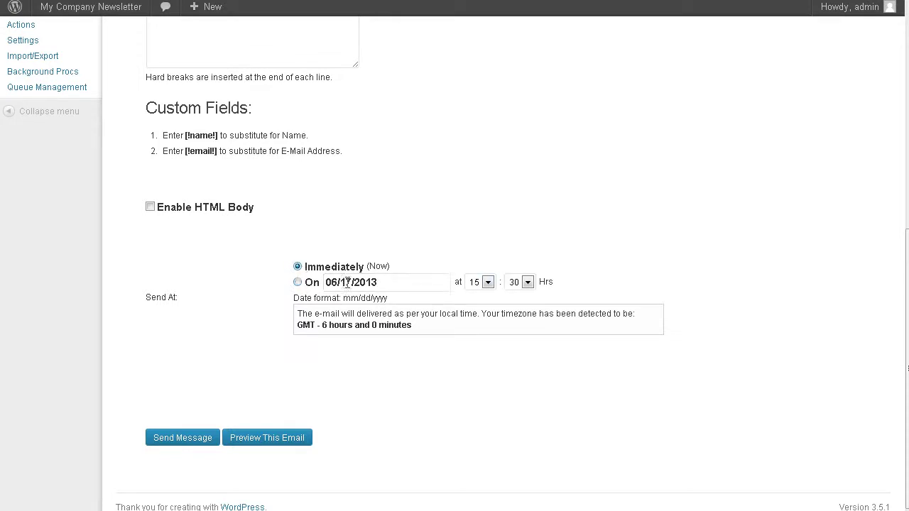
# Step: Preview the broadcast e-mail, close the preview, and send the message to the List Building Newsletter
pyautogui.click(294, 440)
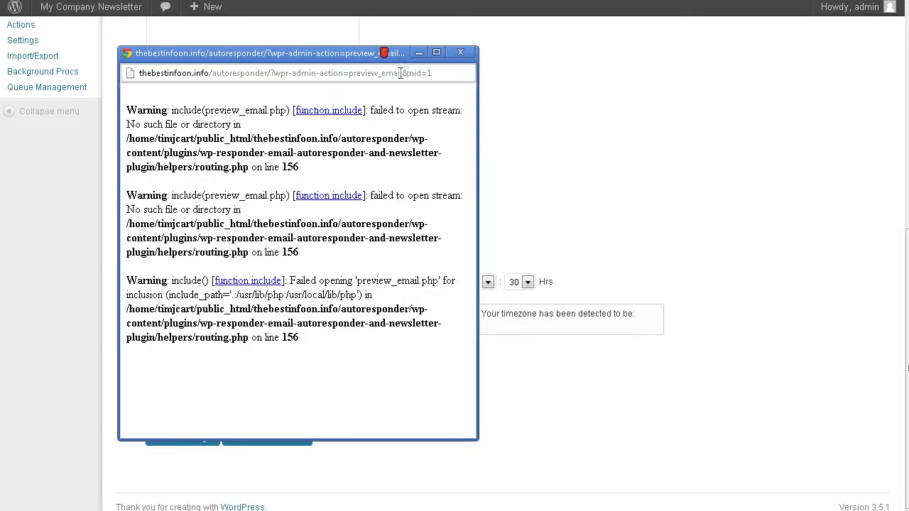
pyautogui.click(460, 52)
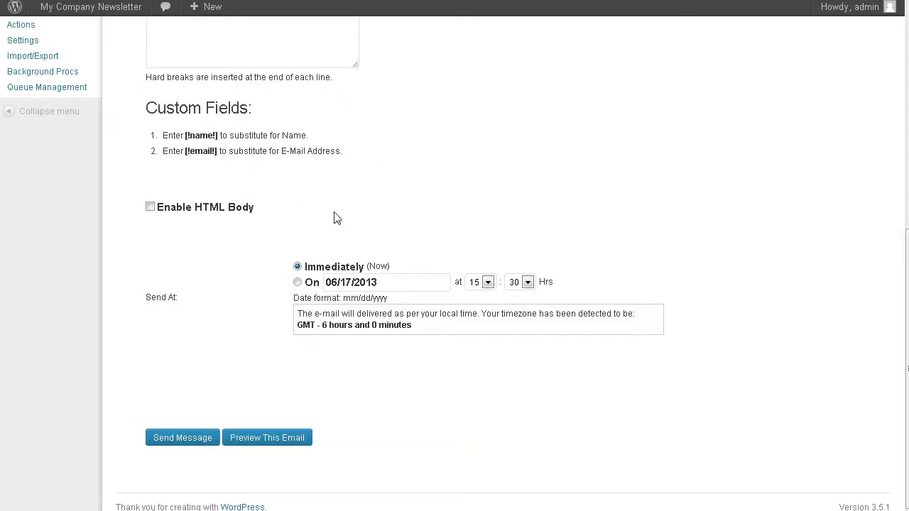
pyautogui.scroll(6, 351, 226)
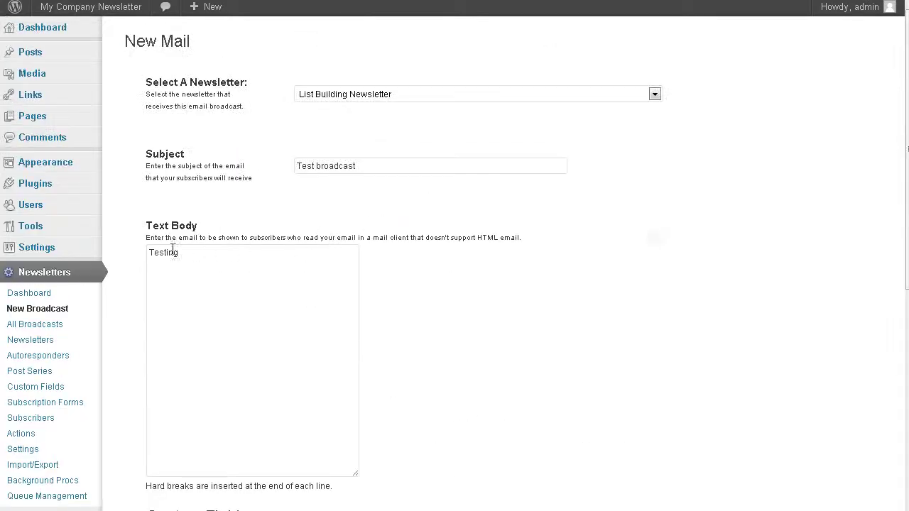
pyautogui.scroll(-6, 348, 177)
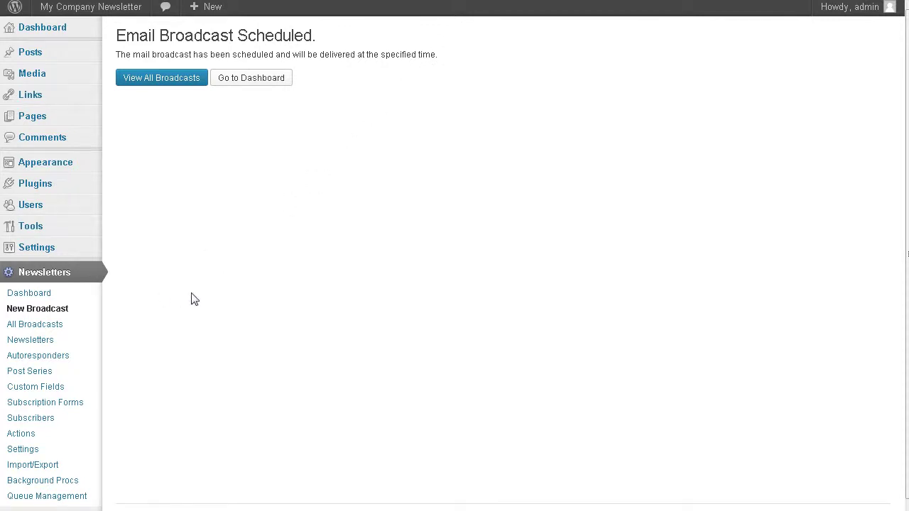
# Step: Run the Newsletter Broadcast Processor from the Background Processes page and confirm its execution
pyautogui.scroll(-1, 190, 299)
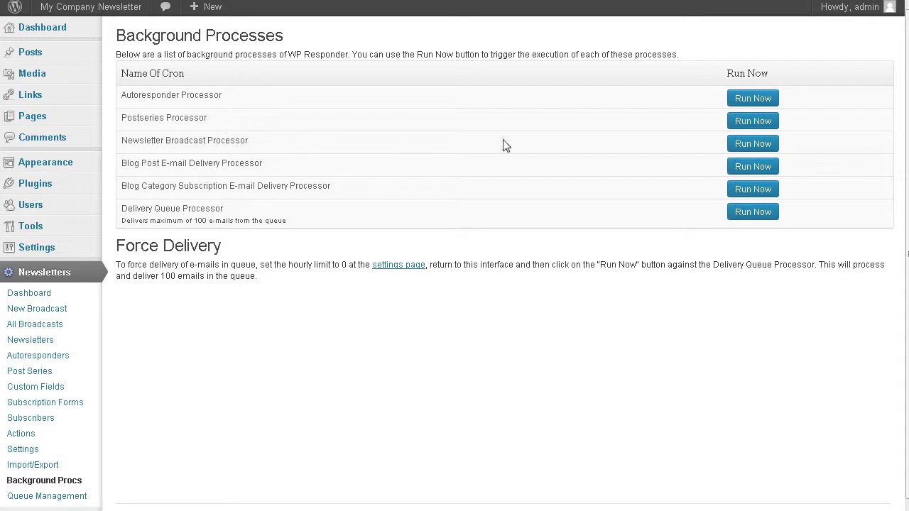
pyautogui.click(751, 145)
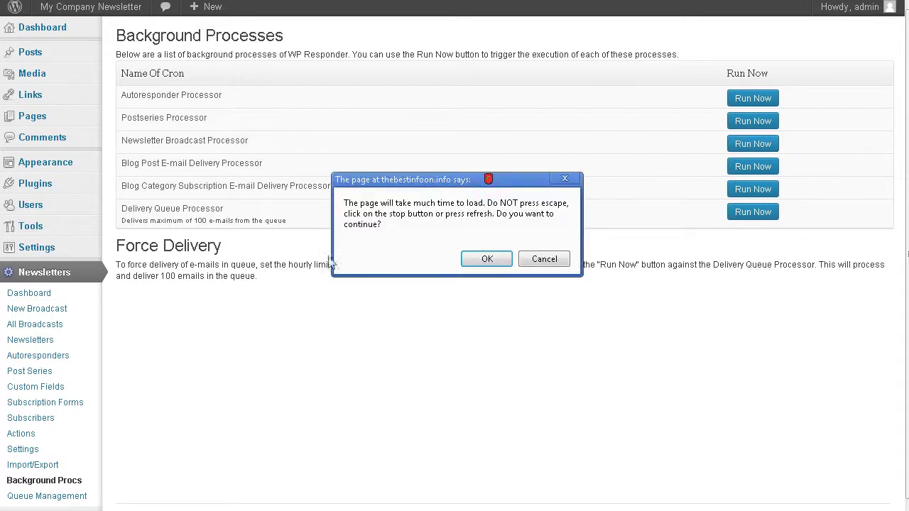
pyautogui.click(489, 259)
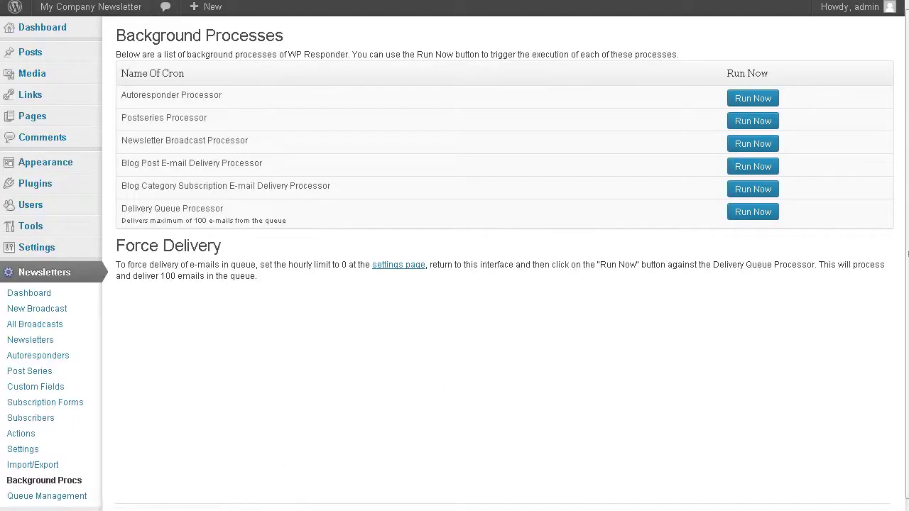
# Step: Check the newsletter choices for subscriber transfer rules on the Actions page and open the newsletter Import/Export page
pyautogui.scroll(-1, 85, 469)
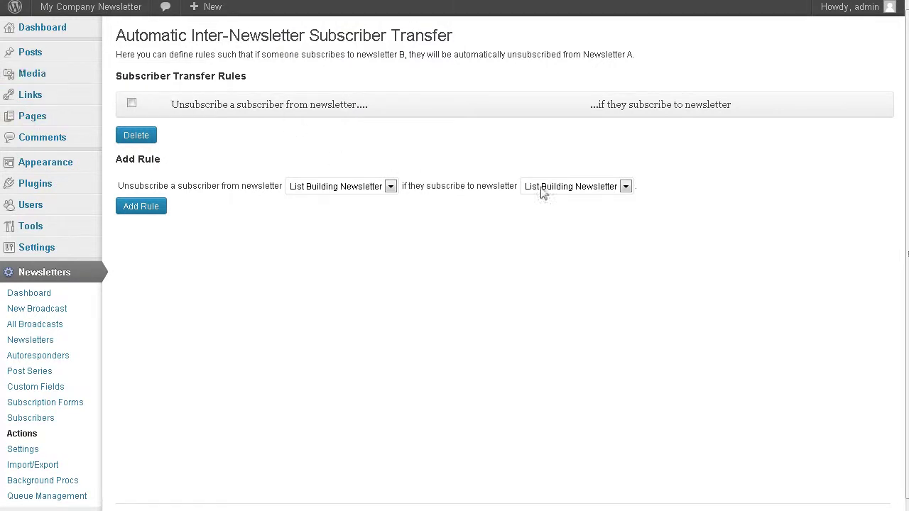
pyautogui.click(624, 188)
pyautogui.click(625, 188)
pyautogui.scroll(-1, 227, 169)
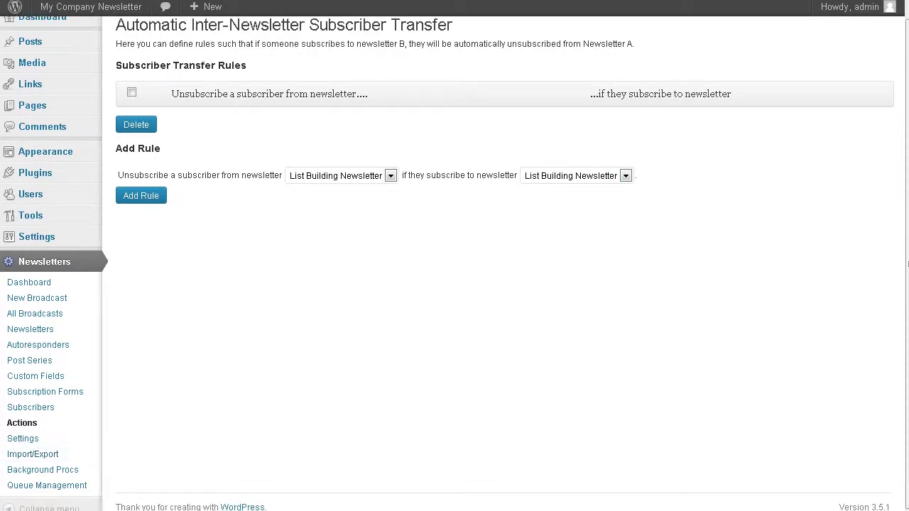
pyautogui.click(57, 456)
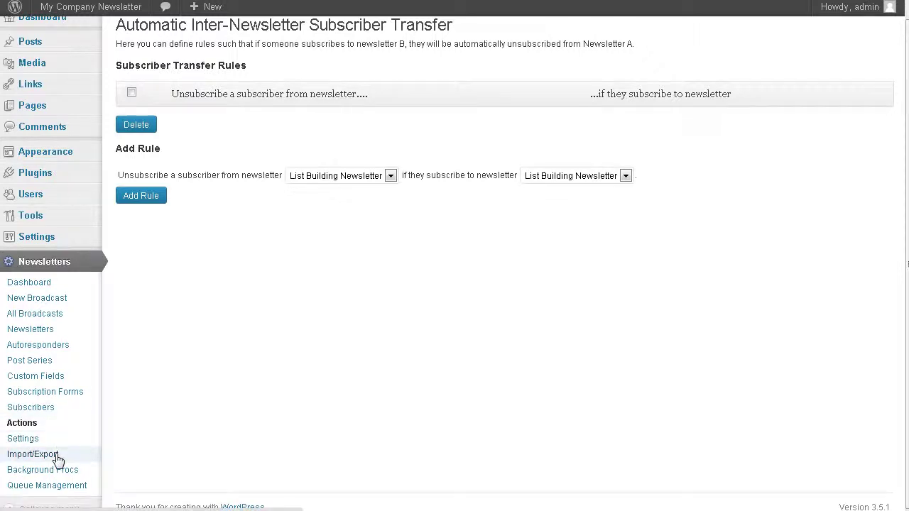